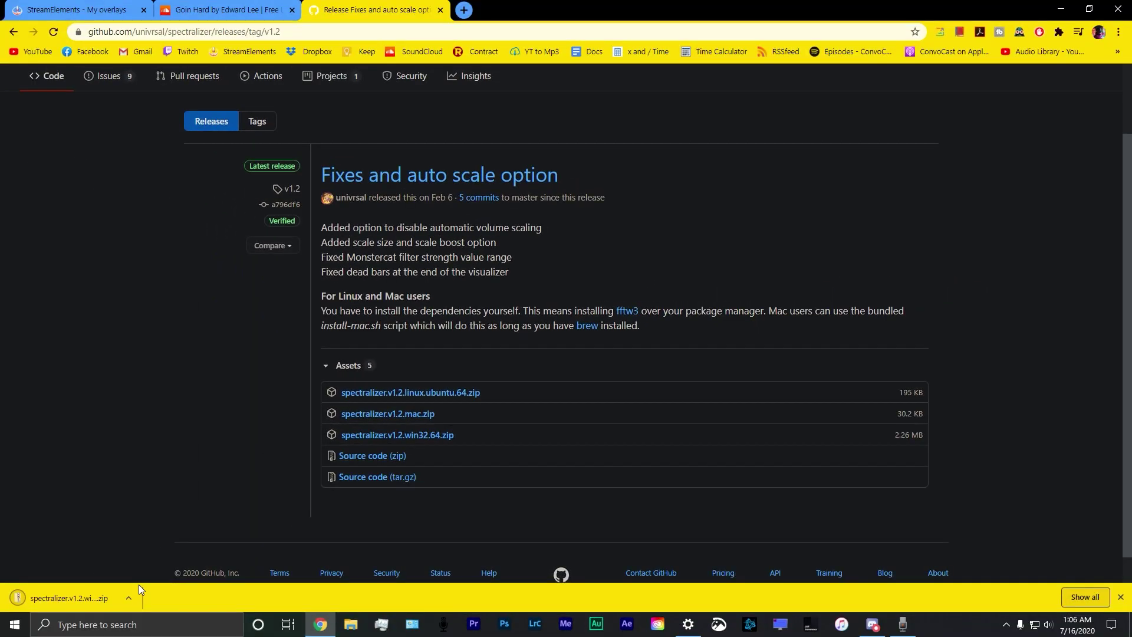
# Step: Open the downloaded spectralizer.v1.2.win32.64.zip from Chrome's download bar
pyautogui.click(79, 592)
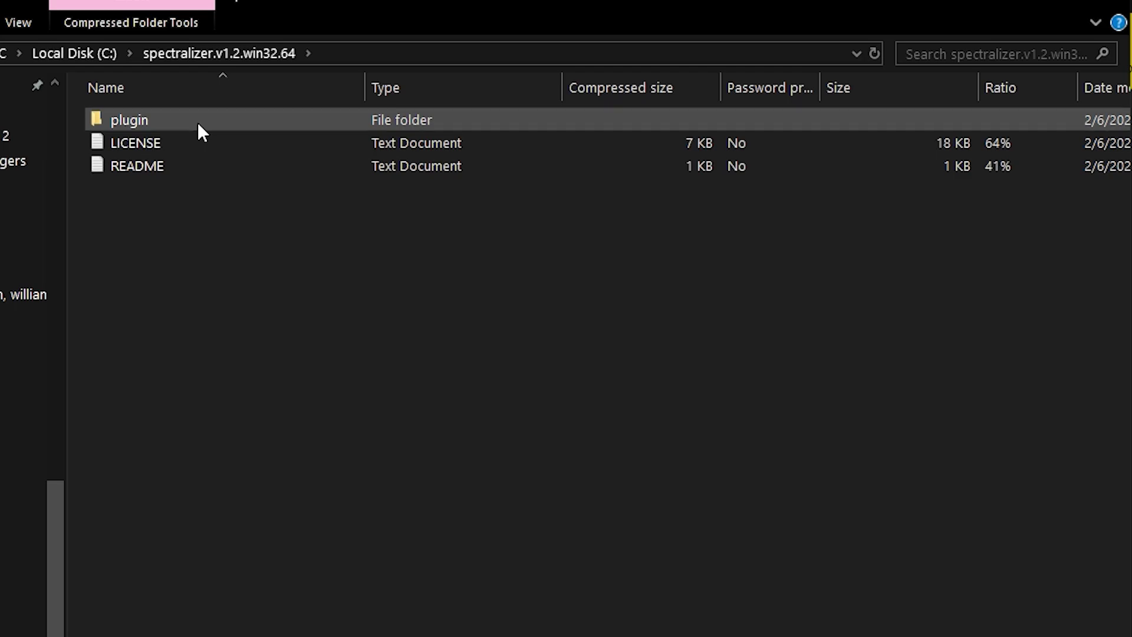
# Step: Copy the data and obs-plugins folders from the zip's plugin folder
pyautogui.doubleClick(197, 122)
pyautogui.moveTo(280, 158); pyautogui.dragTo(170, 112)
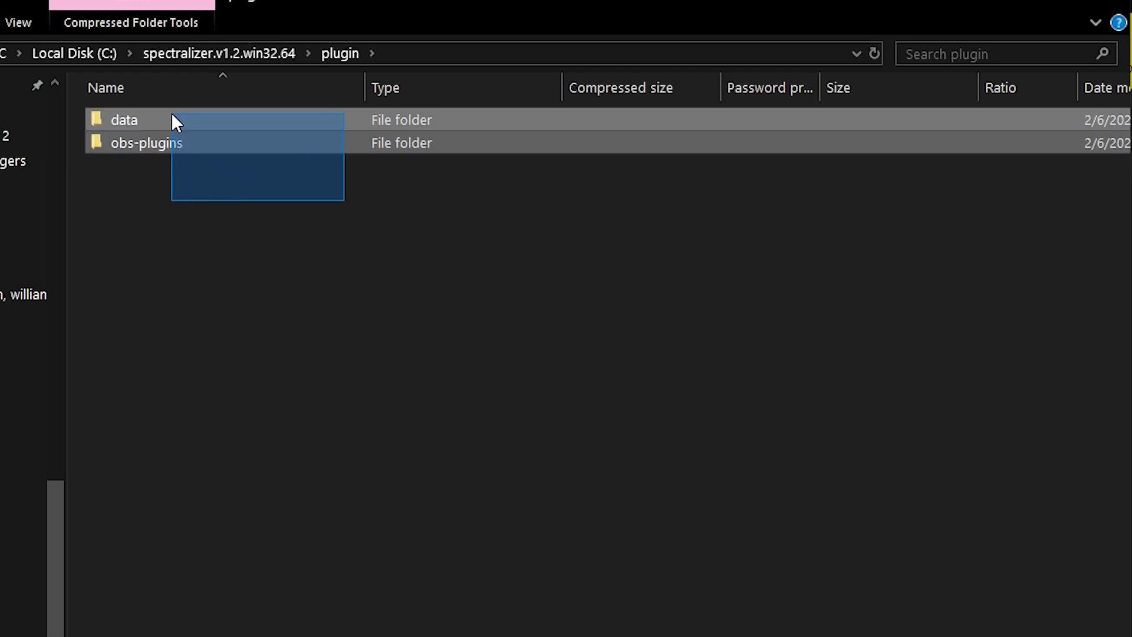
pyautogui.rightClick(194, 114)
pyautogui.click(277, 218)
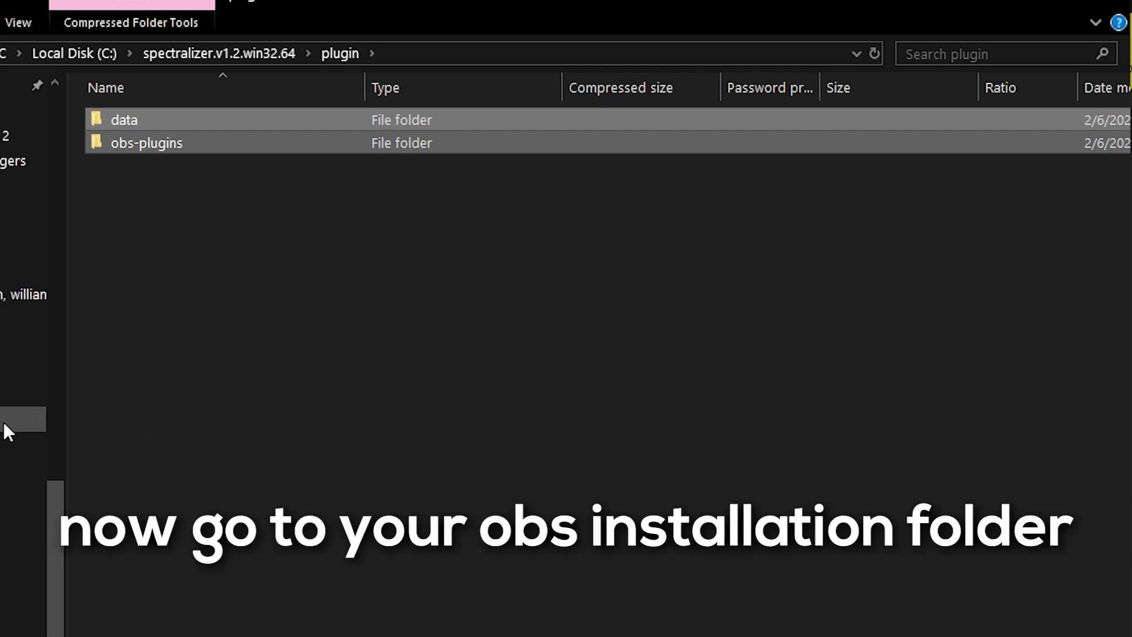
pyautogui.scroll(2, 3, 431)
pyautogui.scroll(2, 3, 431)
pyautogui.scroll(2, 2, 430)
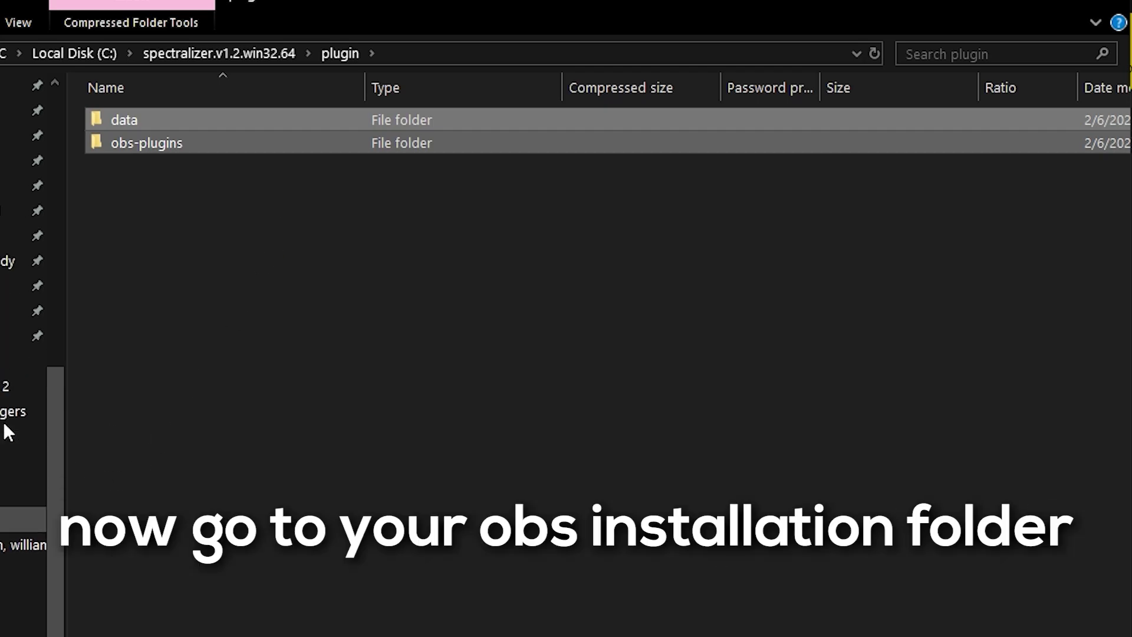
pyautogui.scroll(-2, 5, 431)
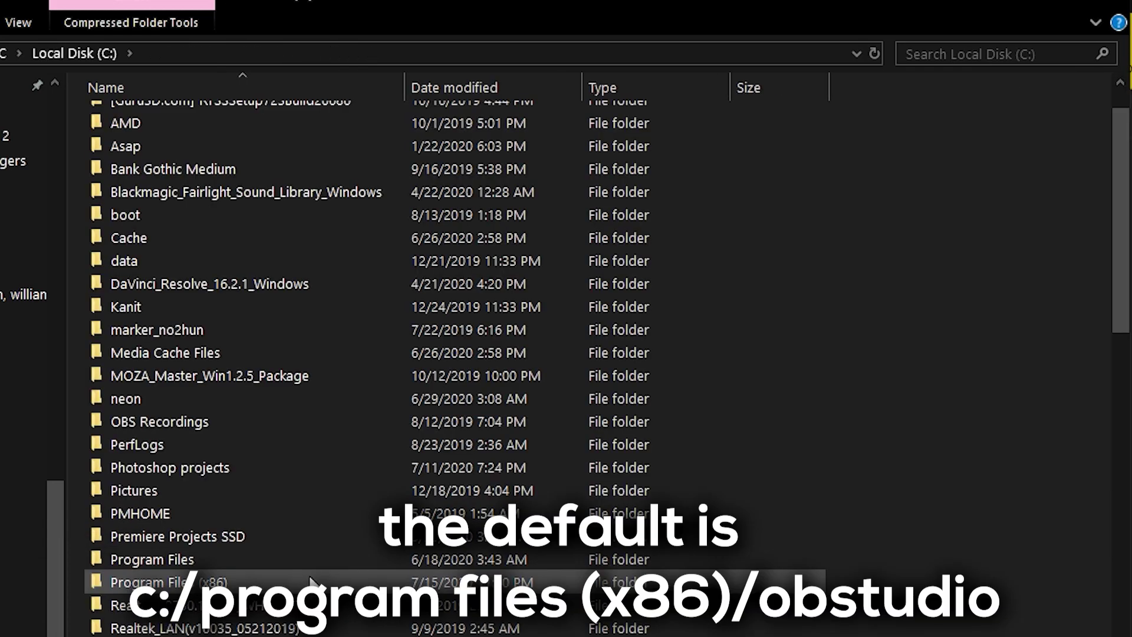
# Step: Paste both folders into C:\Program Files (x86)\obs-studio, then minimize Explorer to reveal OBS
pyautogui.doubleClick(312, 582)
pyautogui.scroll(-5, 802, 501)
pyautogui.click(390, 425)
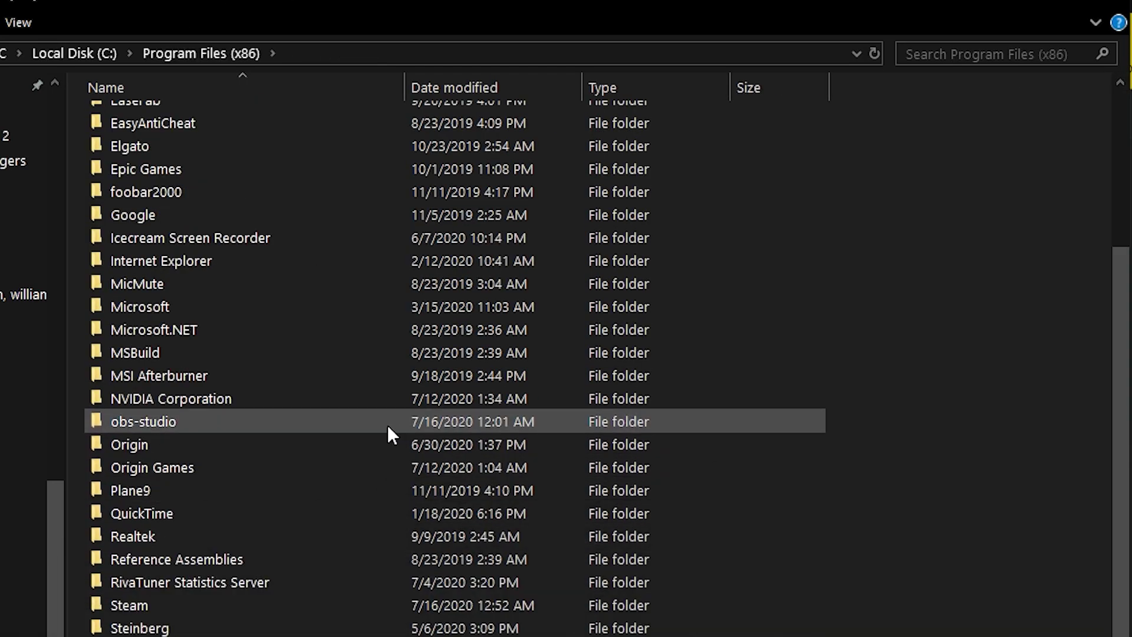
pyautogui.doubleClick(388, 425)
pyautogui.rightClick(448, 386)
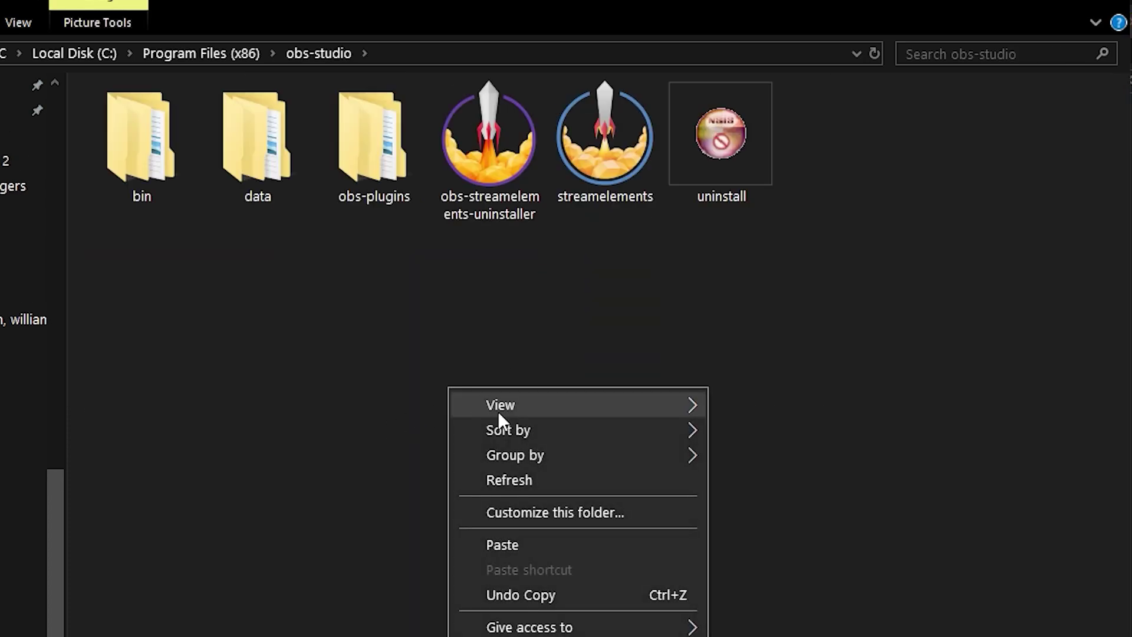
pyautogui.click(555, 546)
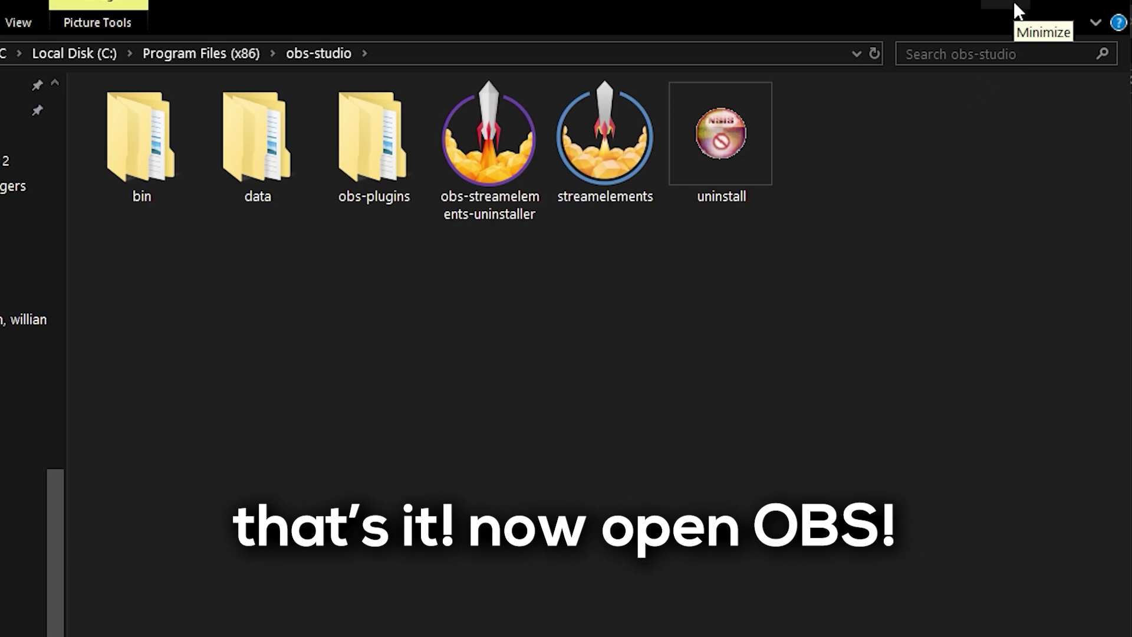
pyautogui.click(1018, 9)
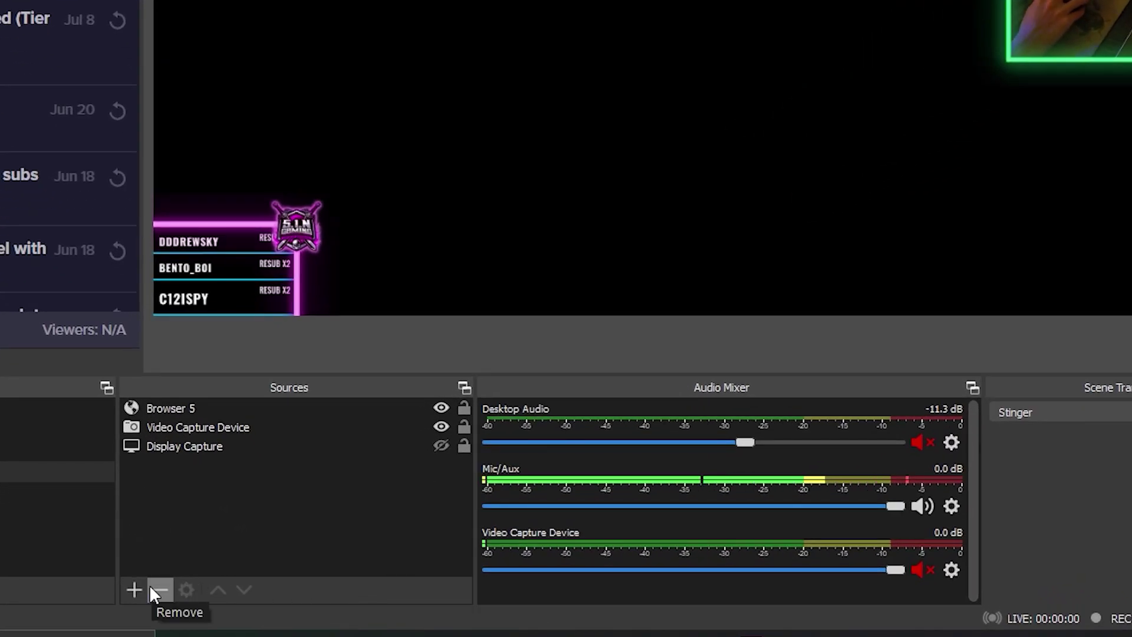
# Step: Choose Audio Visualizer from the Sources dock's add-source menu
pyautogui.click(137, 589)
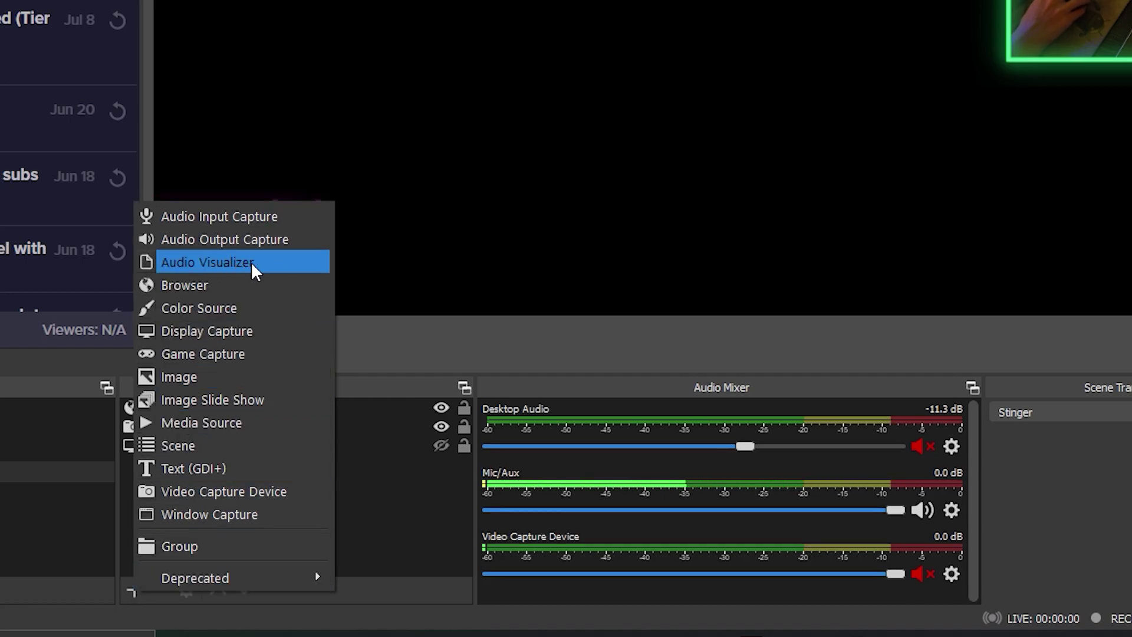
pyautogui.click(251, 262)
# Step: Confirm the new Audio Visualizer source and set its audio source to Mic/Aux
pyautogui.click(611, 444)
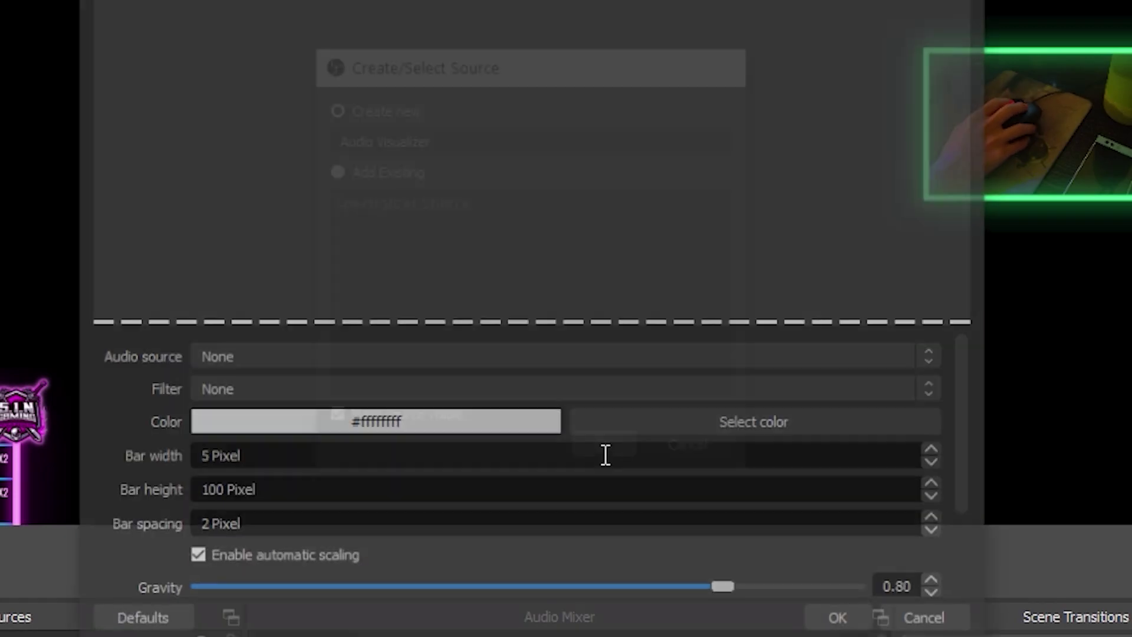
pyautogui.scroll(-3, 808, 480)
pyautogui.scroll(3, 809, 490)
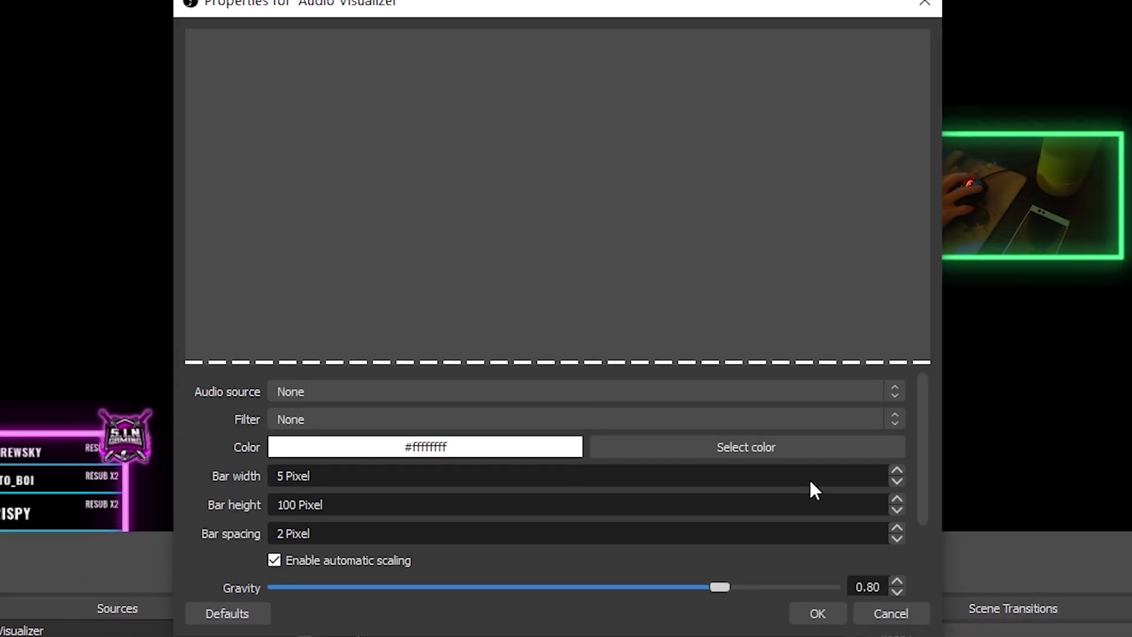
pyautogui.scroll(-3, 809, 490)
pyautogui.scroll(3, 874, 413)
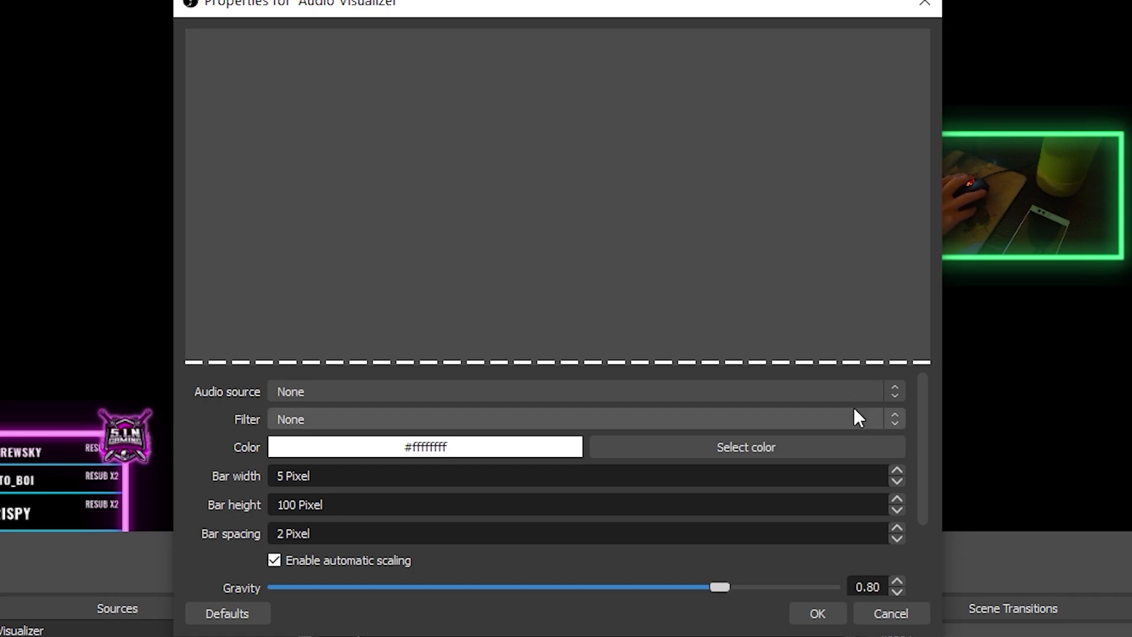
pyautogui.scroll(-3, 854, 408)
pyautogui.scroll(3, 839, 522)
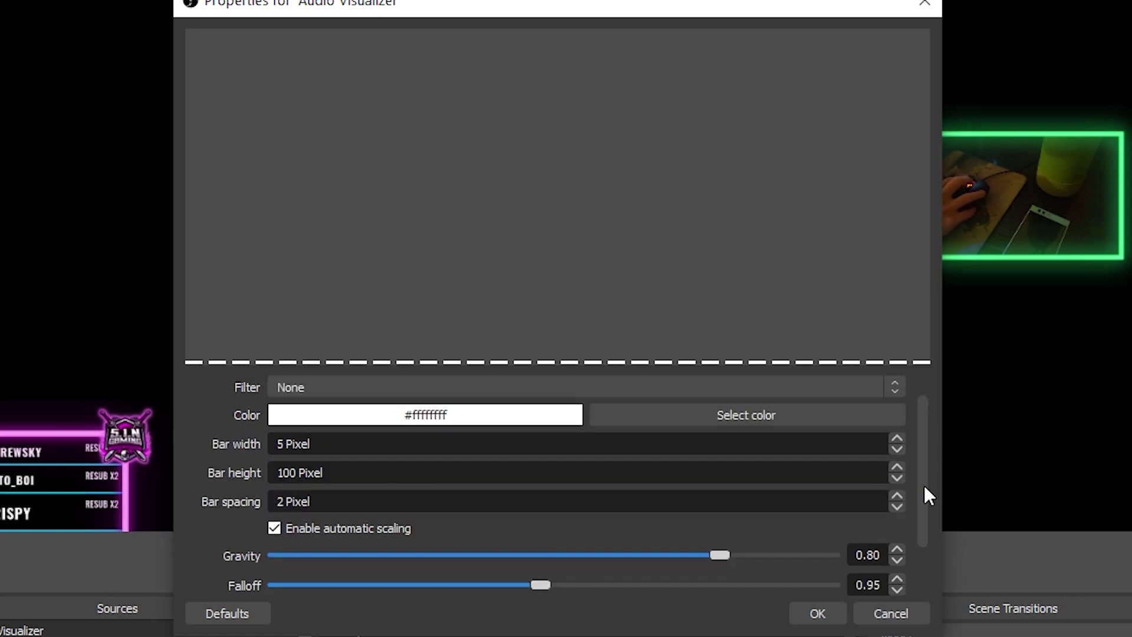
pyautogui.scroll(2, 929, 442)
pyautogui.click(549, 390)
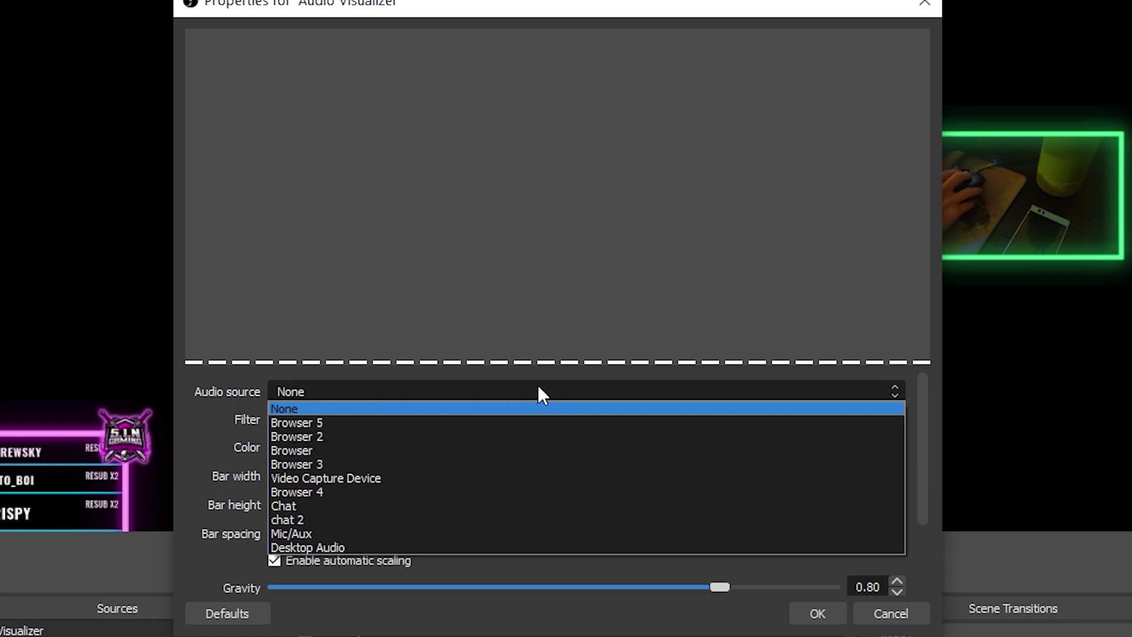
pyautogui.click(538, 389)
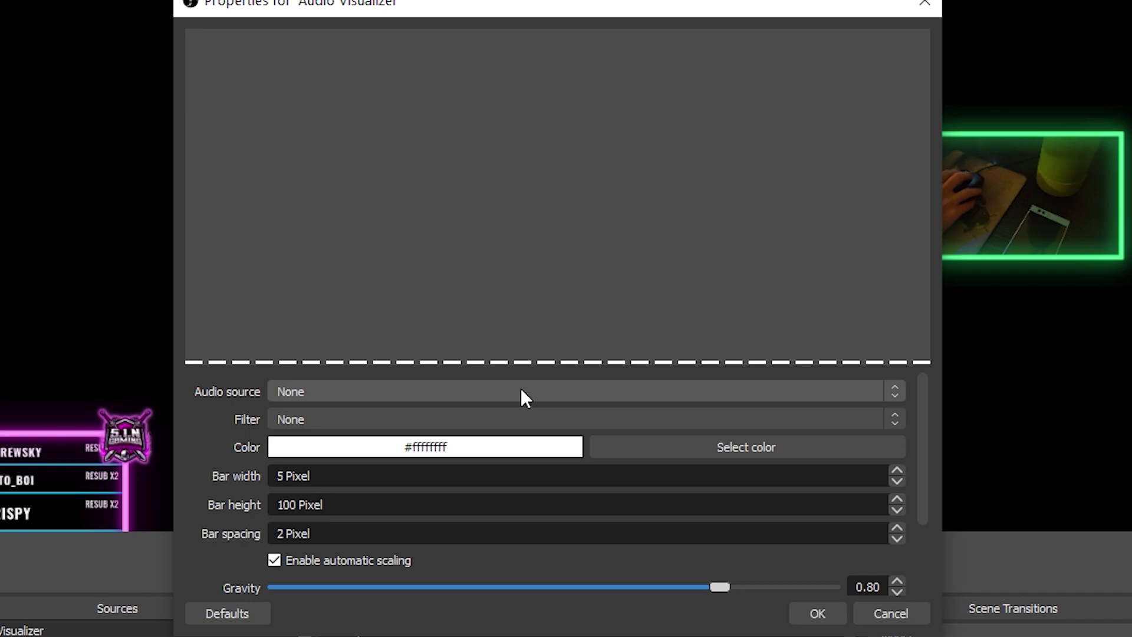
pyautogui.click(523, 398)
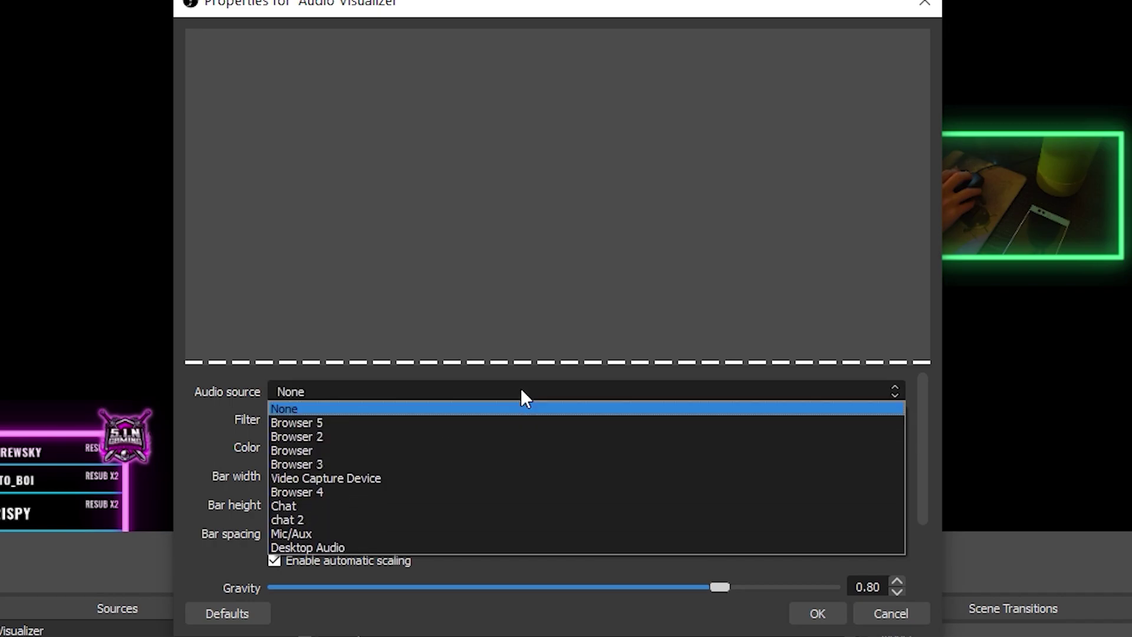
pyautogui.click(450, 546)
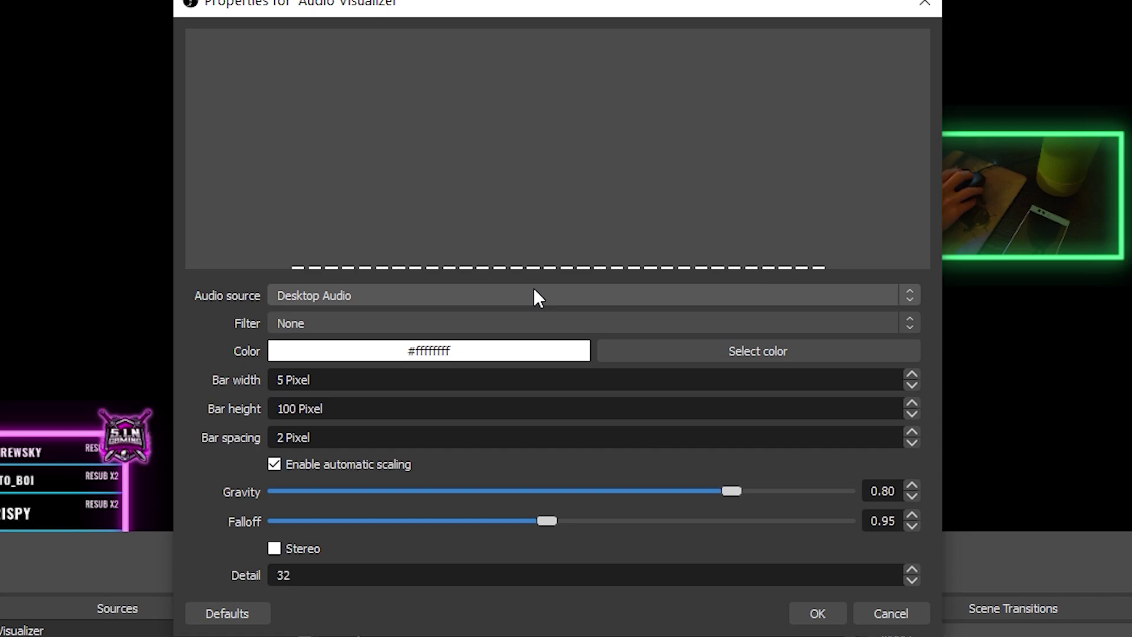
pyautogui.click(534, 295)
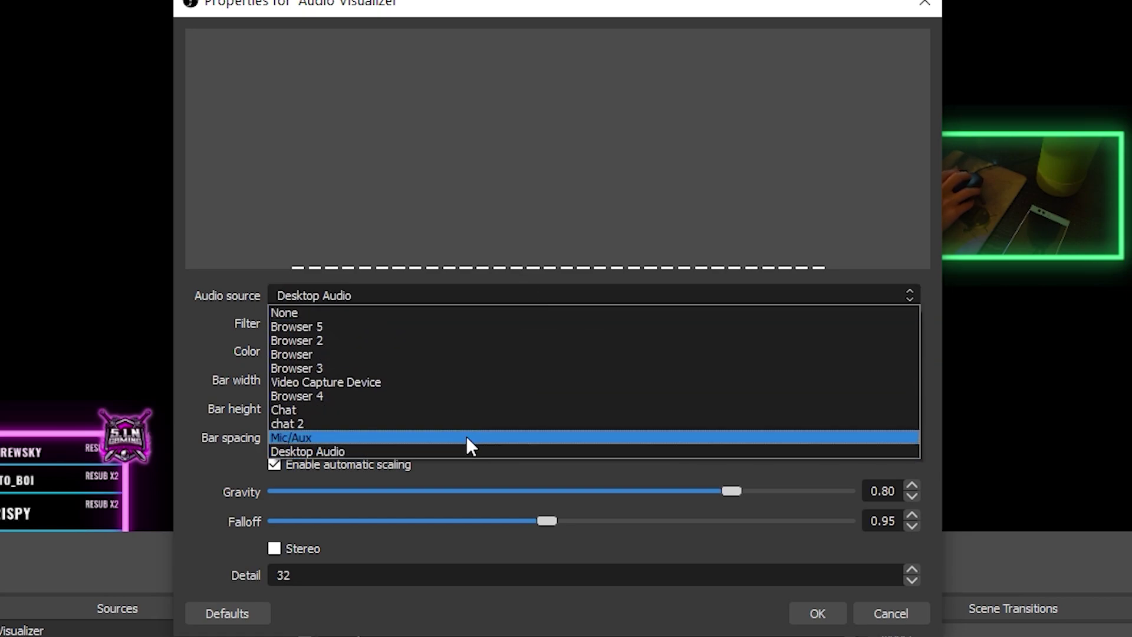
pyautogui.click(465, 436)
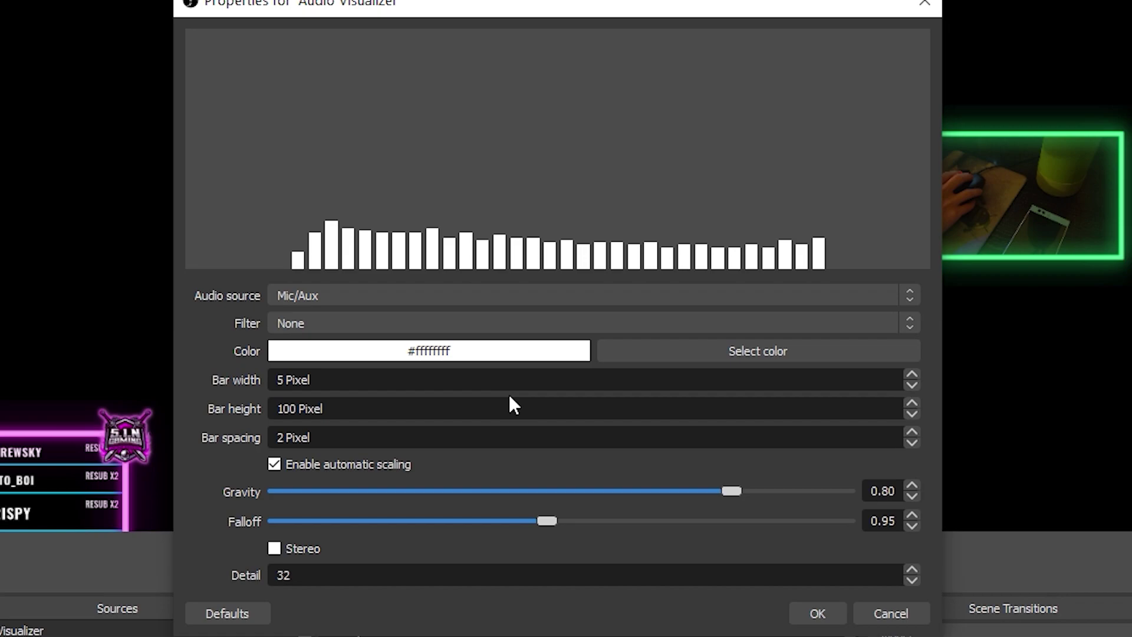
# Step: Set the visualizer's Filter to Monstercat filter with Filter strength 1.50
pyautogui.click(620, 323)
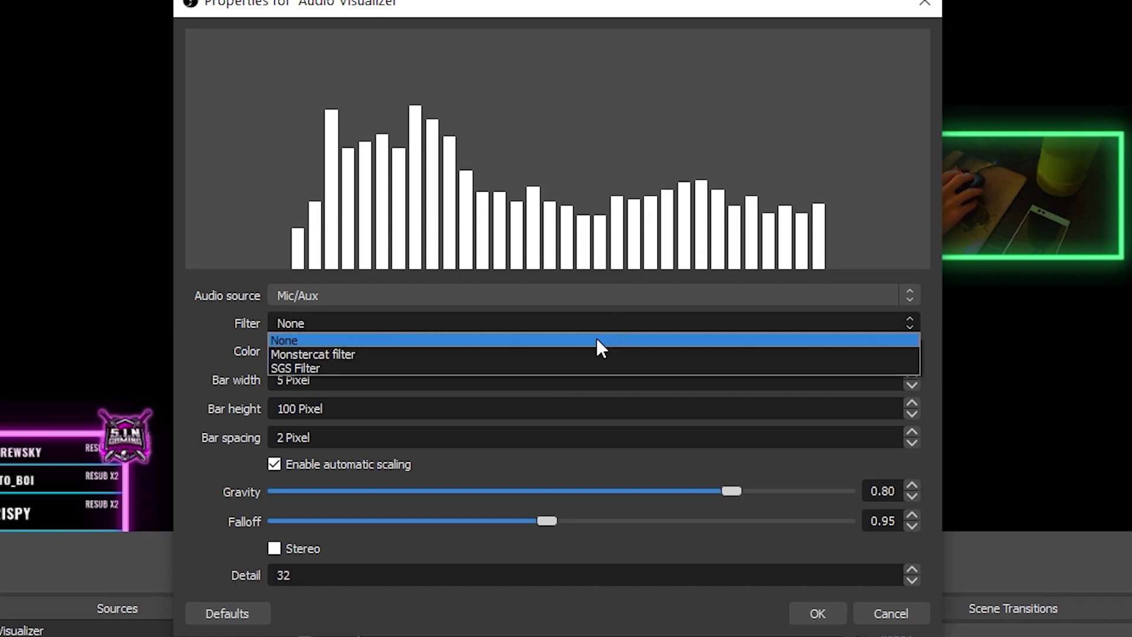
pyautogui.click(546, 353)
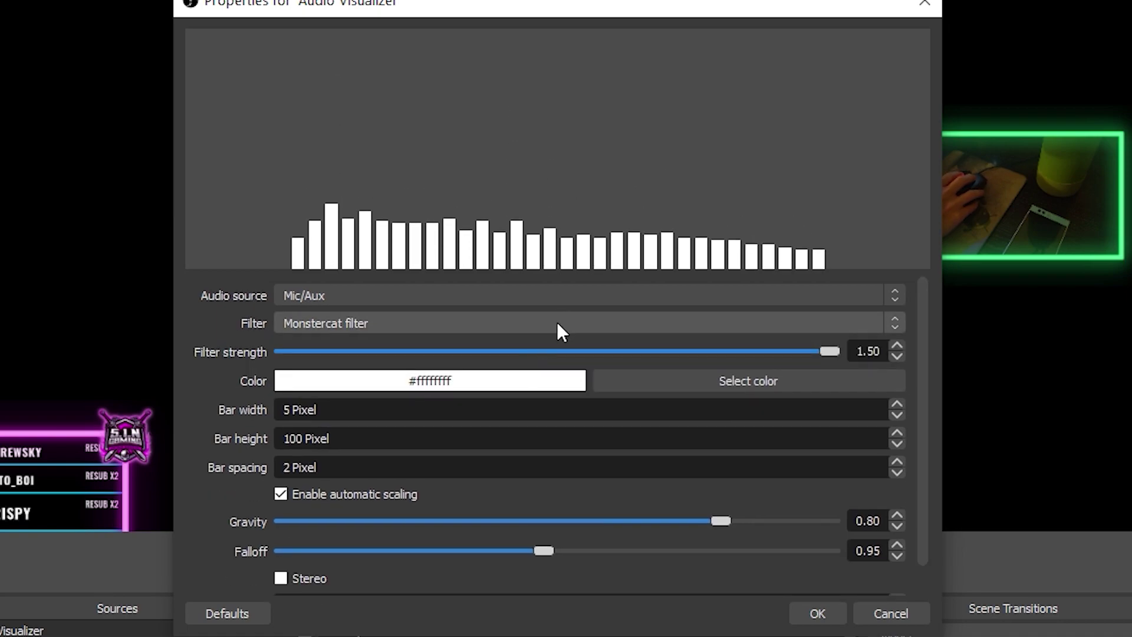
pyautogui.click(556, 323)
pyautogui.click(521, 340)
pyautogui.click(500, 322)
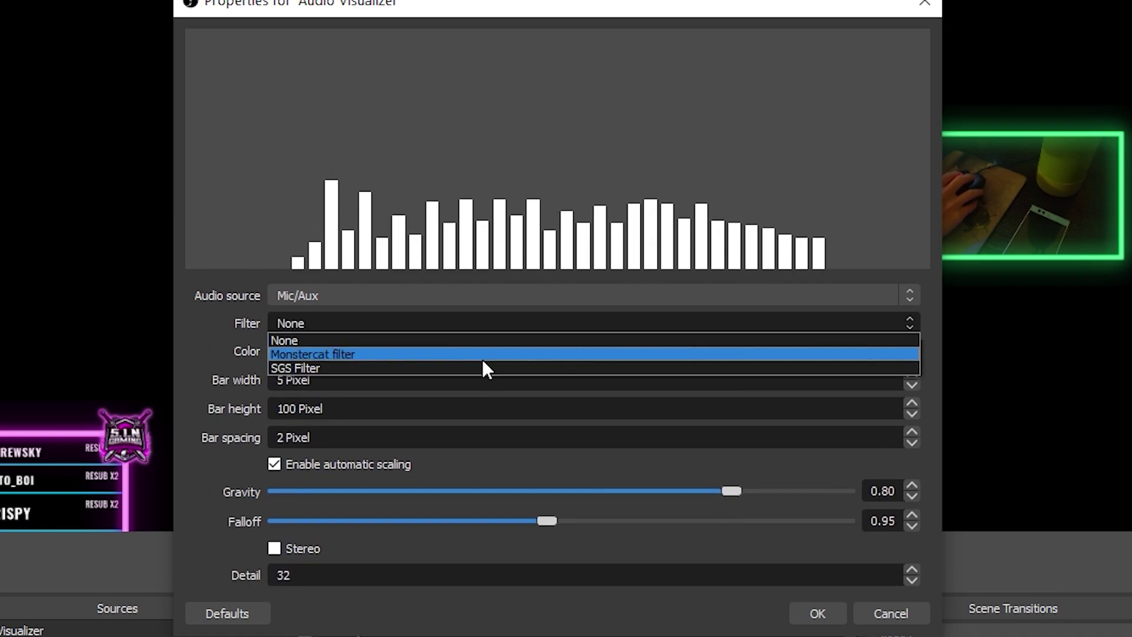
pyautogui.click(476, 355)
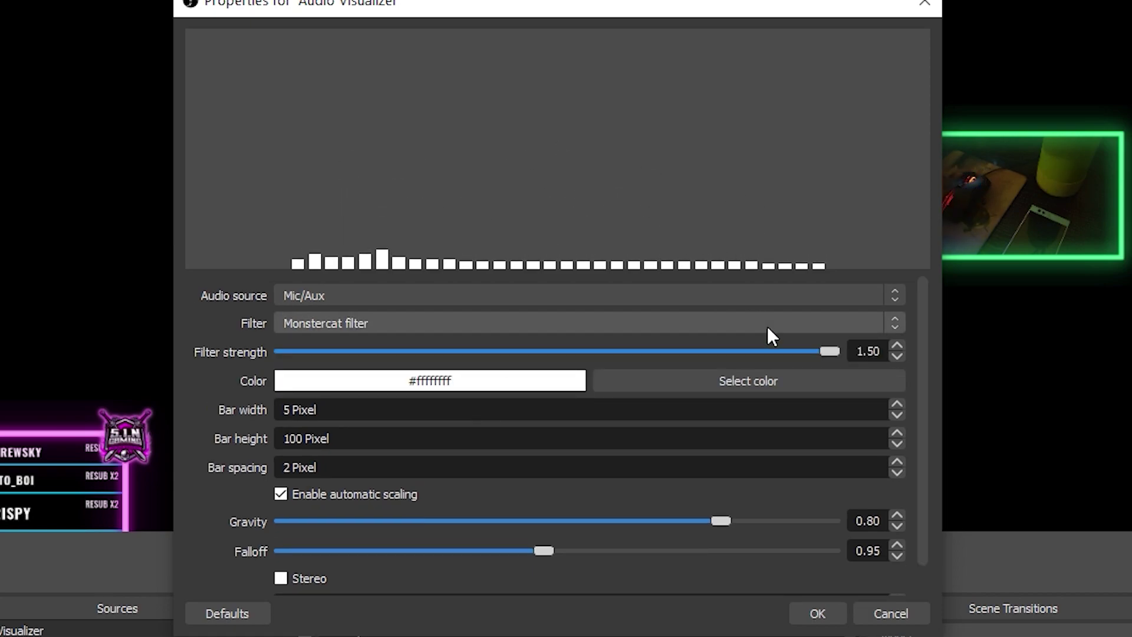
pyautogui.moveTo(832, 352); pyautogui.dragTo(831, 351)
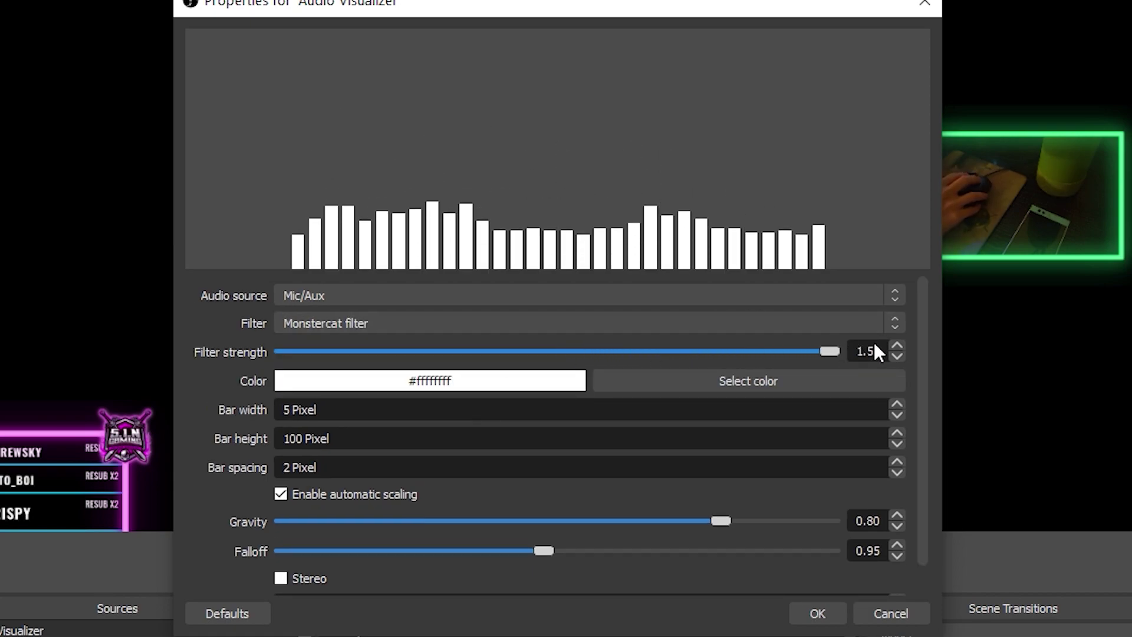
# Step: Pick the mint green swatch (#00ff7f) as the bar color and confirm it
pyautogui.click(733, 380)
pyautogui.moveTo(728, 282)
pyautogui.mouseDown()
pyautogui.moveTo(702, 320)
pyautogui.moveTo(698, 168)
pyautogui.mouseUp()
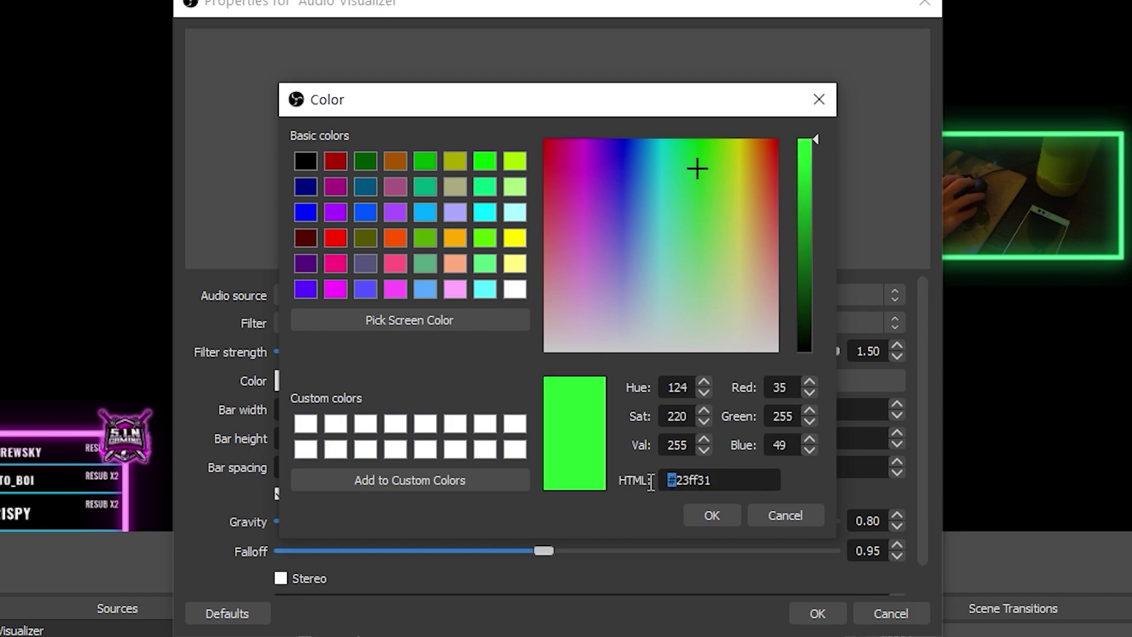
pyautogui.click(486, 160)
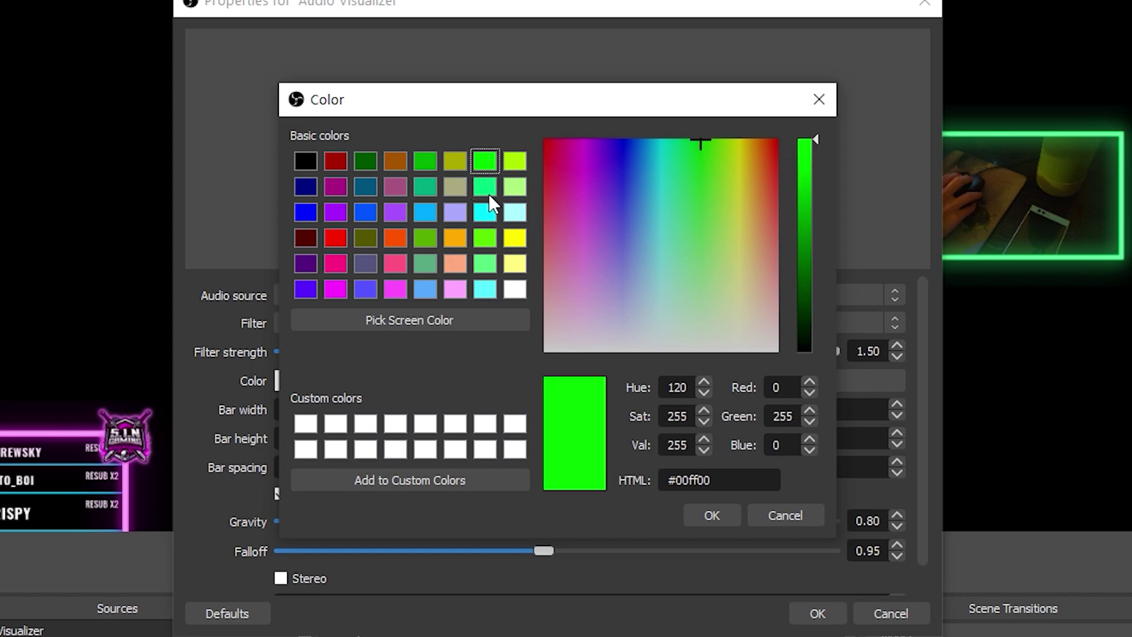
pyautogui.click(489, 191)
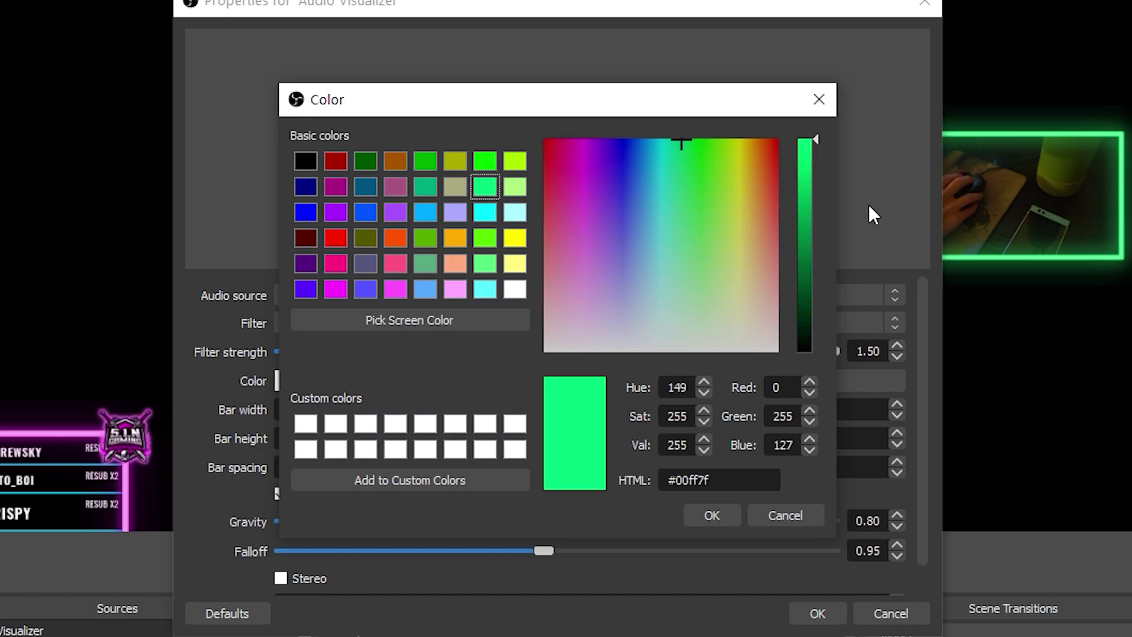
pyautogui.click(723, 516)
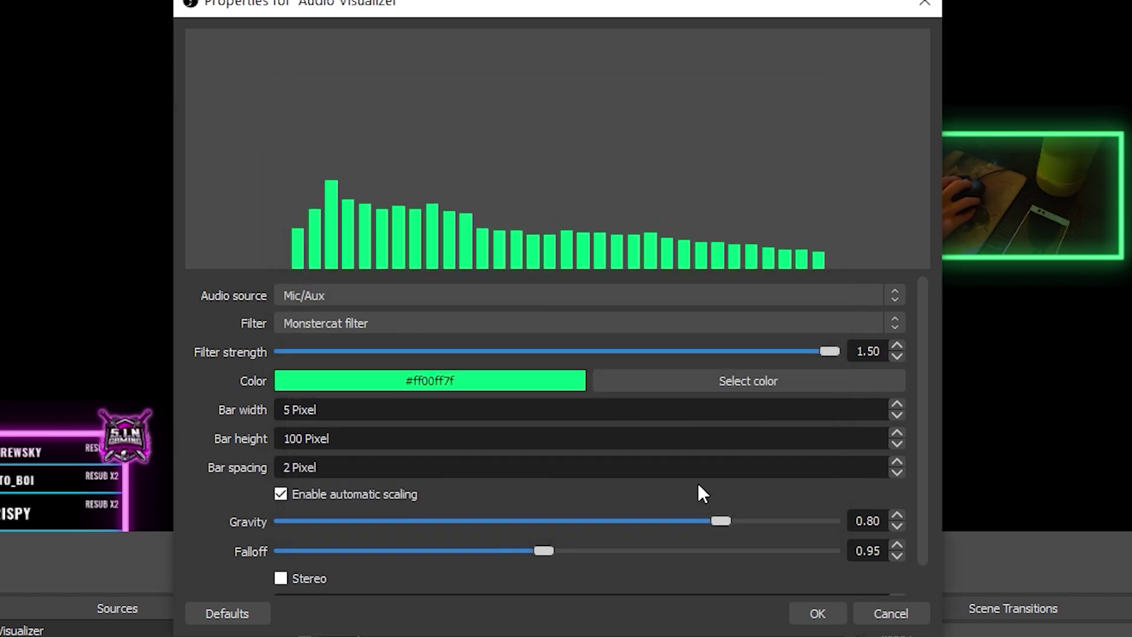
# Step: Set bar width to 22, bar height to 122 and bar spacing to 3
pyautogui.click(895, 405)
pyautogui.click(896, 404)
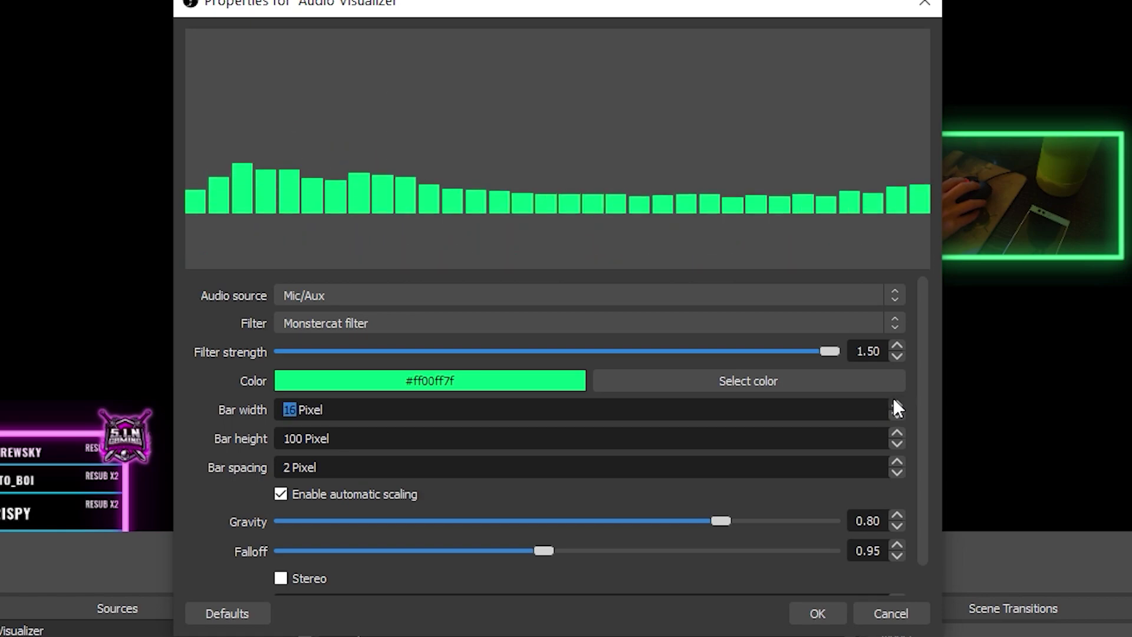
pyautogui.click(896, 403)
pyautogui.click(896, 404)
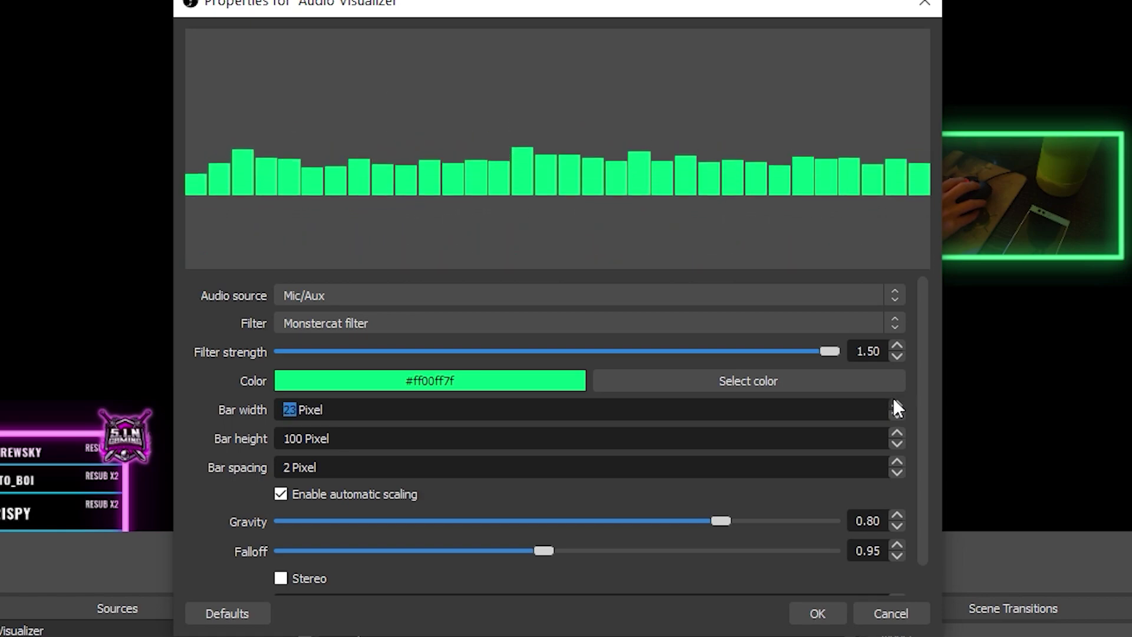
pyautogui.click(896, 433)
pyautogui.click(898, 433)
pyautogui.click(897, 432)
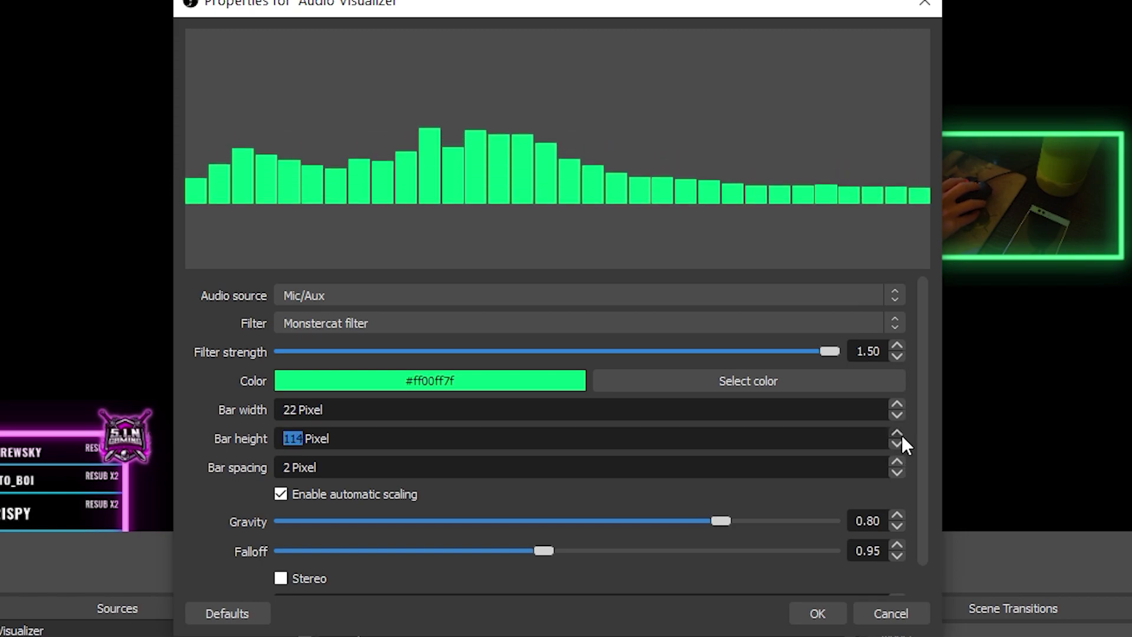
pyautogui.click(897, 433)
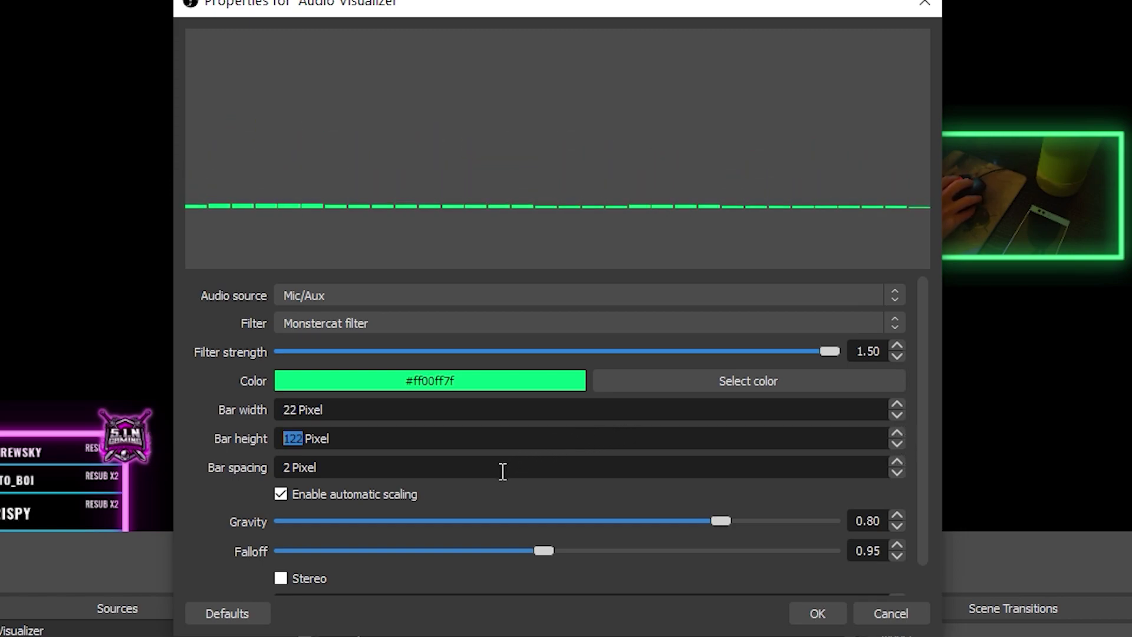
pyautogui.click(896, 461)
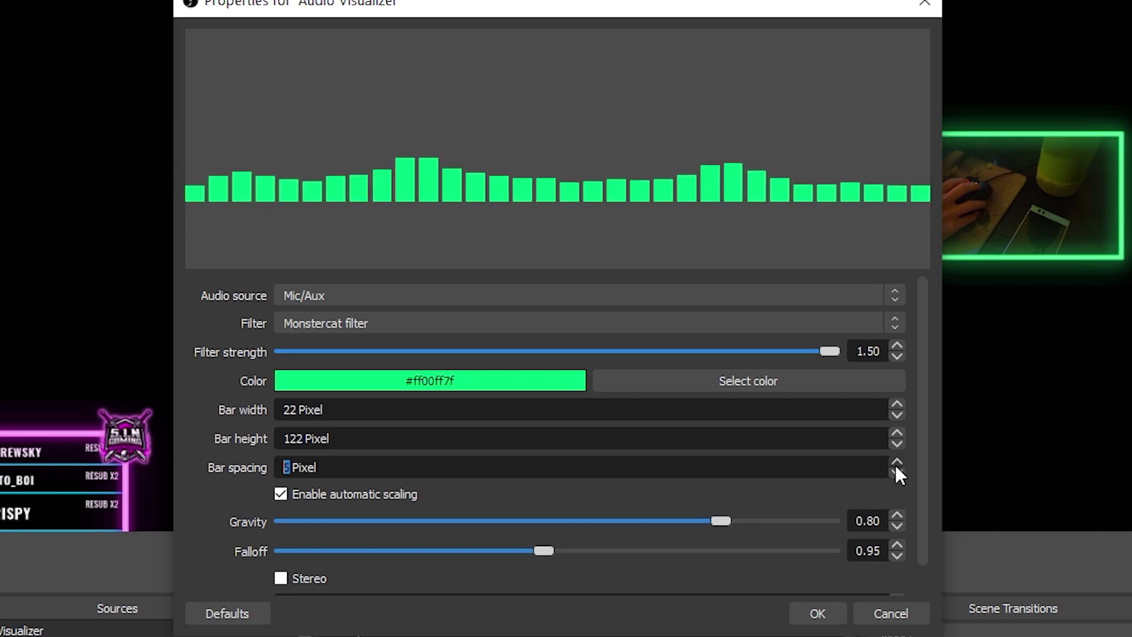
pyautogui.click(896, 461)
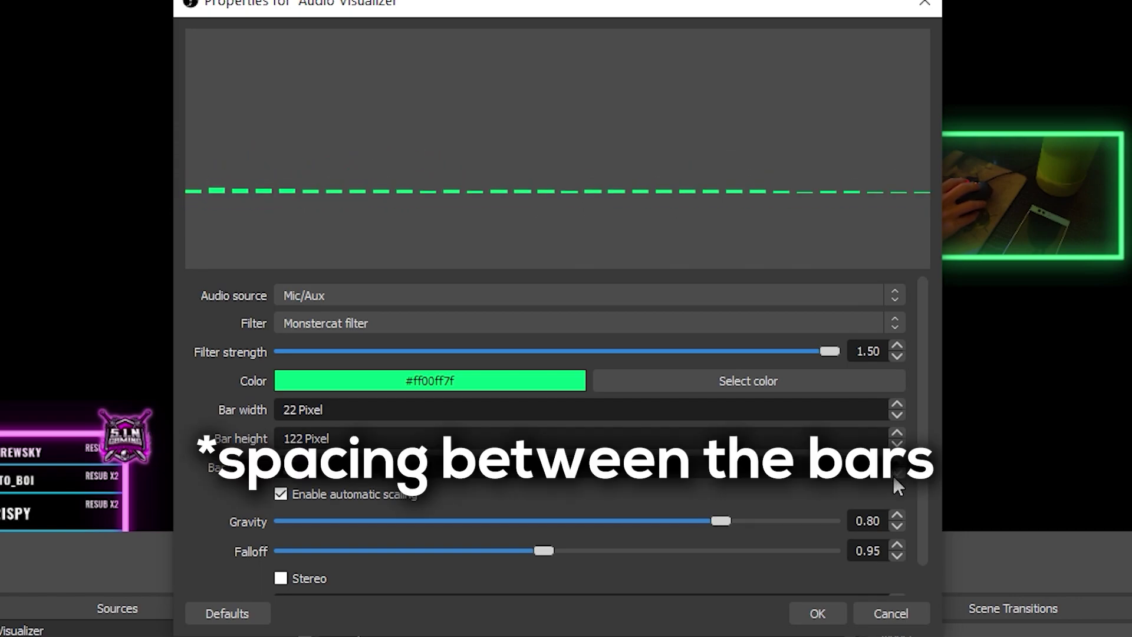
pyautogui.scroll(-1, 894, 477)
# Step: Set gravity to 0.82 and detail to 28, enable Stereo, and apply the properties
pyautogui.moveTo(337, 493); pyautogui.dragTo(604, 488)
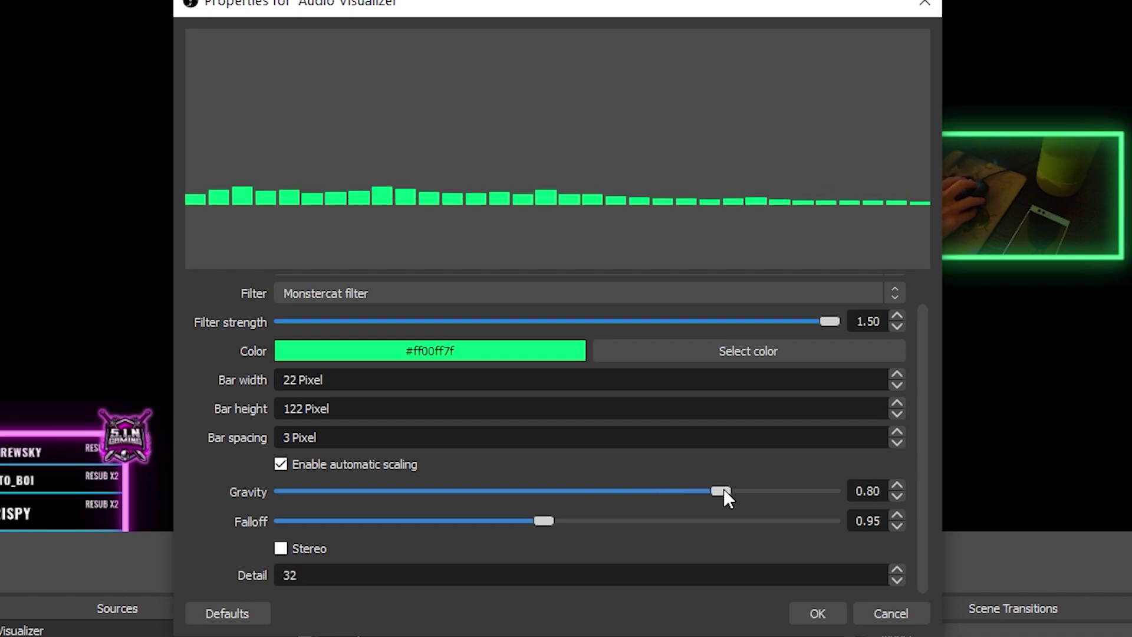
pyautogui.moveTo(724, 489); pyautogui.dragTo(727, 488)
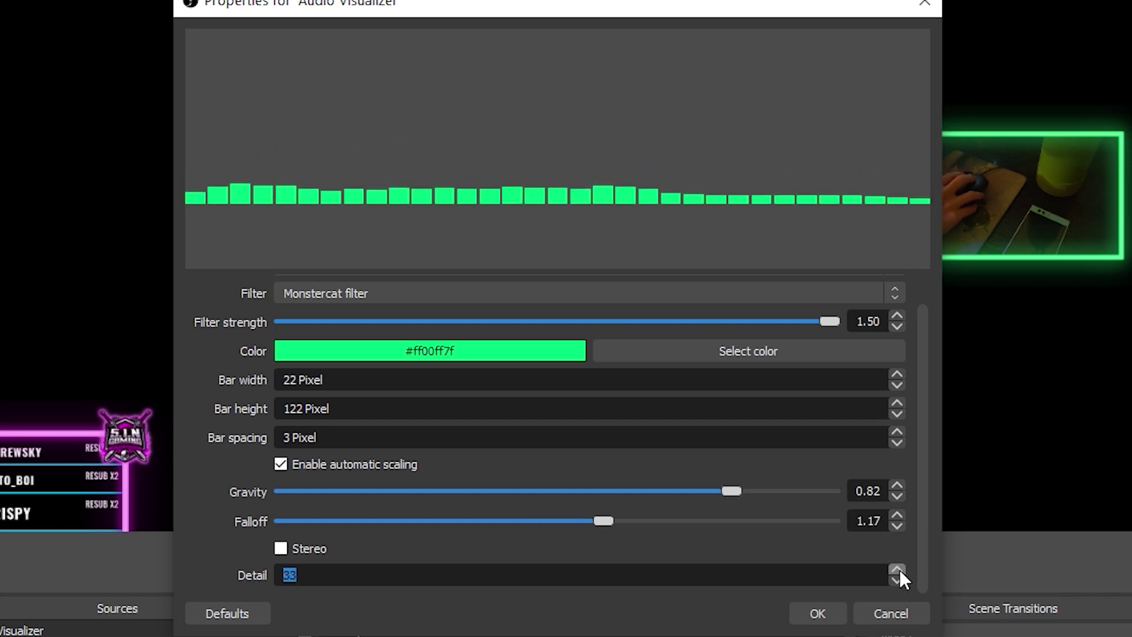
pyautogui.click(897, 569)
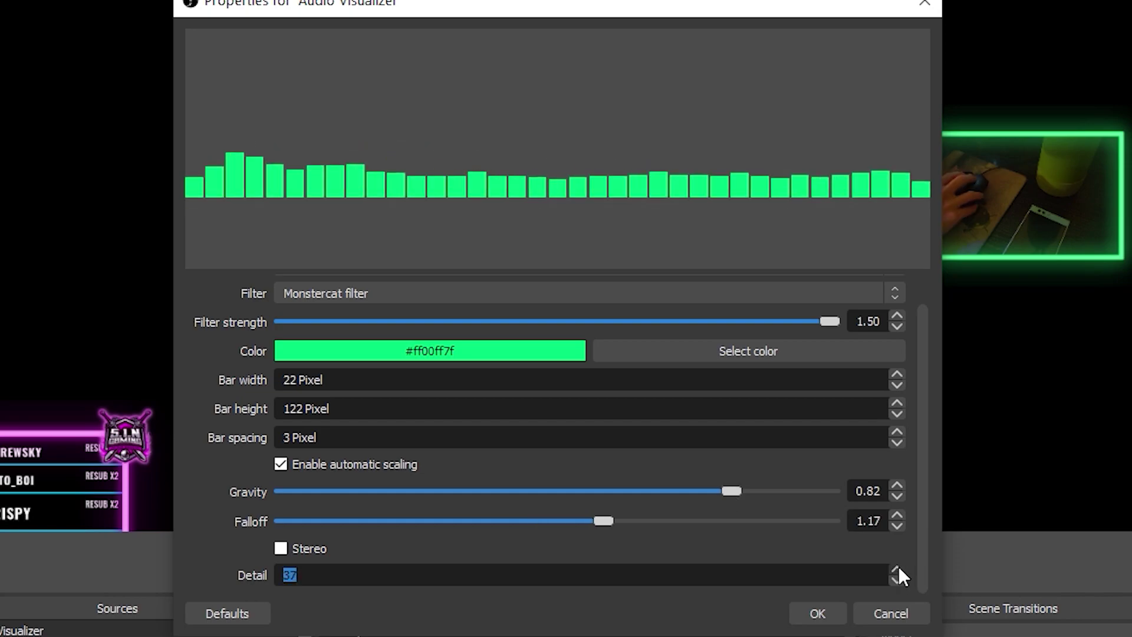
pyautogui.click(897, 568)
pyautogui.click(897, 569)
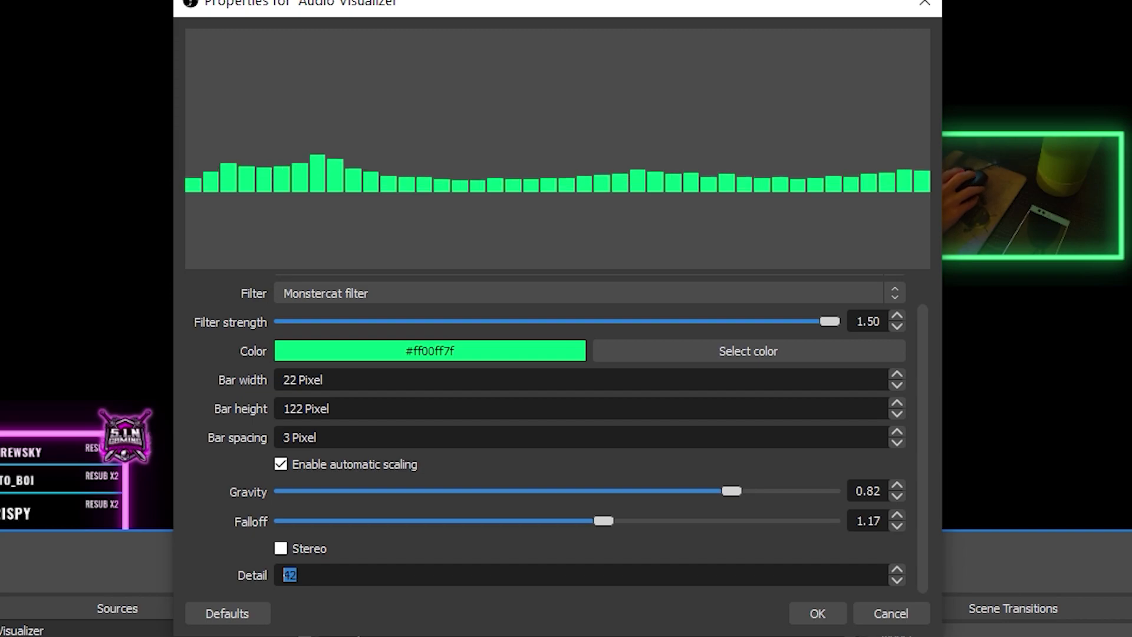
pyautogui.write('28')
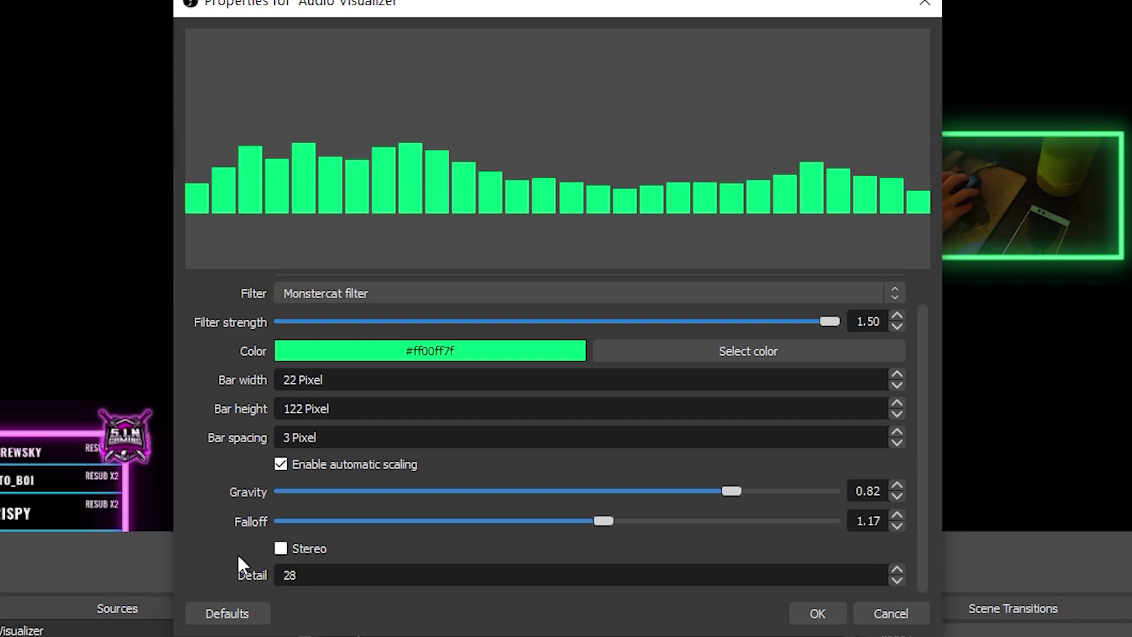
pyautogui.click(281, 549)
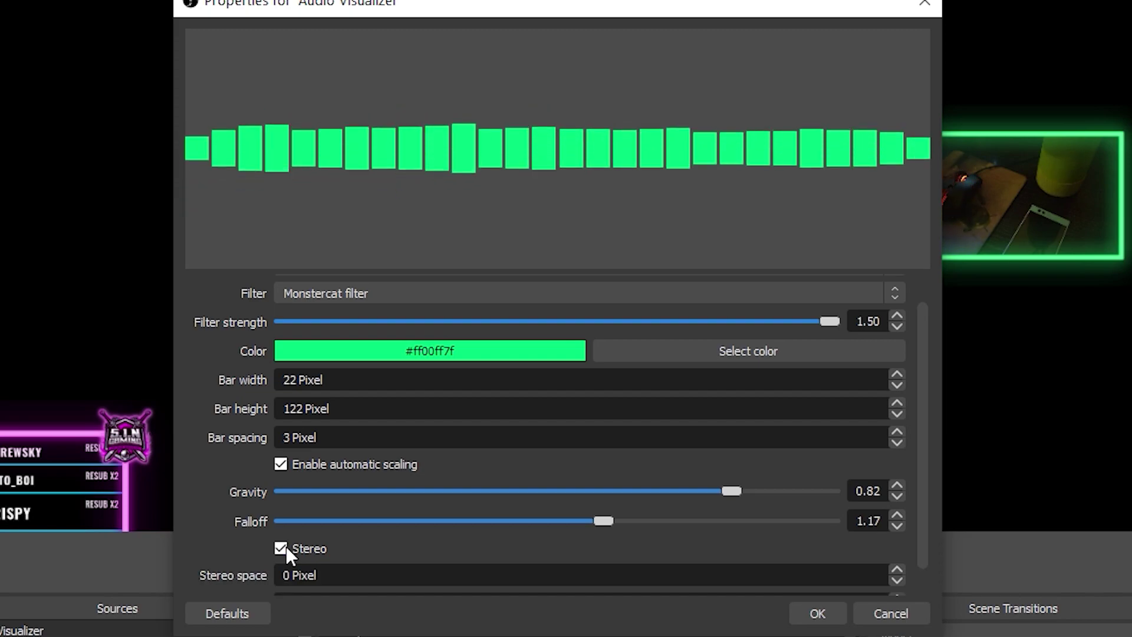
pyautogui.scroll(1, 286, 545)
pyautogui.scroll(-2, 273, 496)
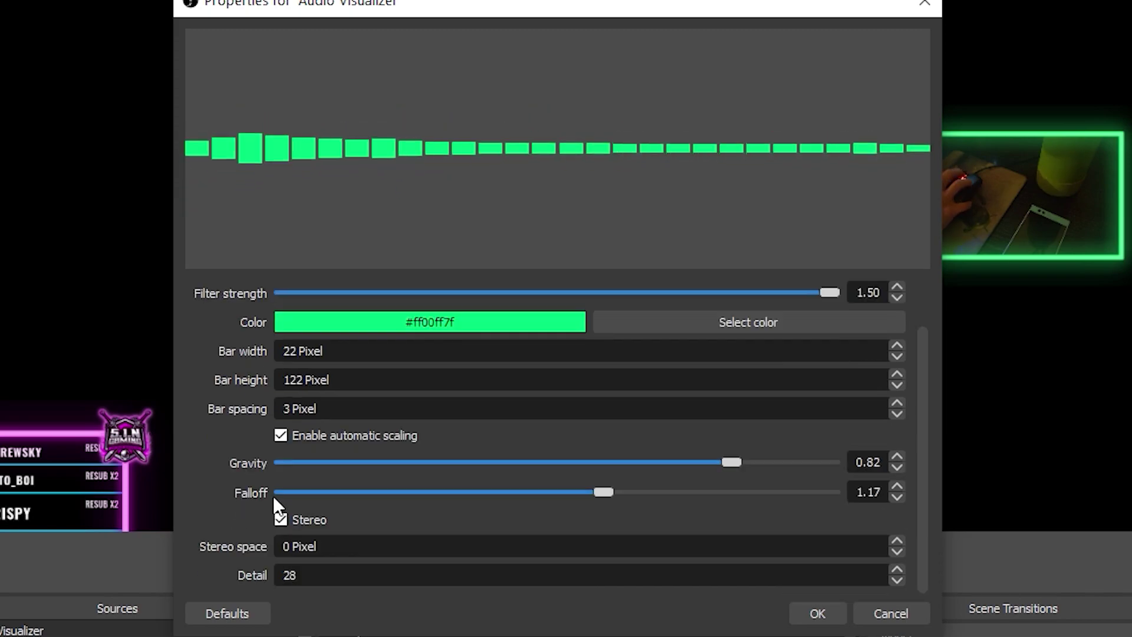
pyautogui.click(800, 613)
# Step: Move and enlarge the Audio Visualizer to span the canvas bottom, right of the subscriber list
pyautogui.click(107, 560)
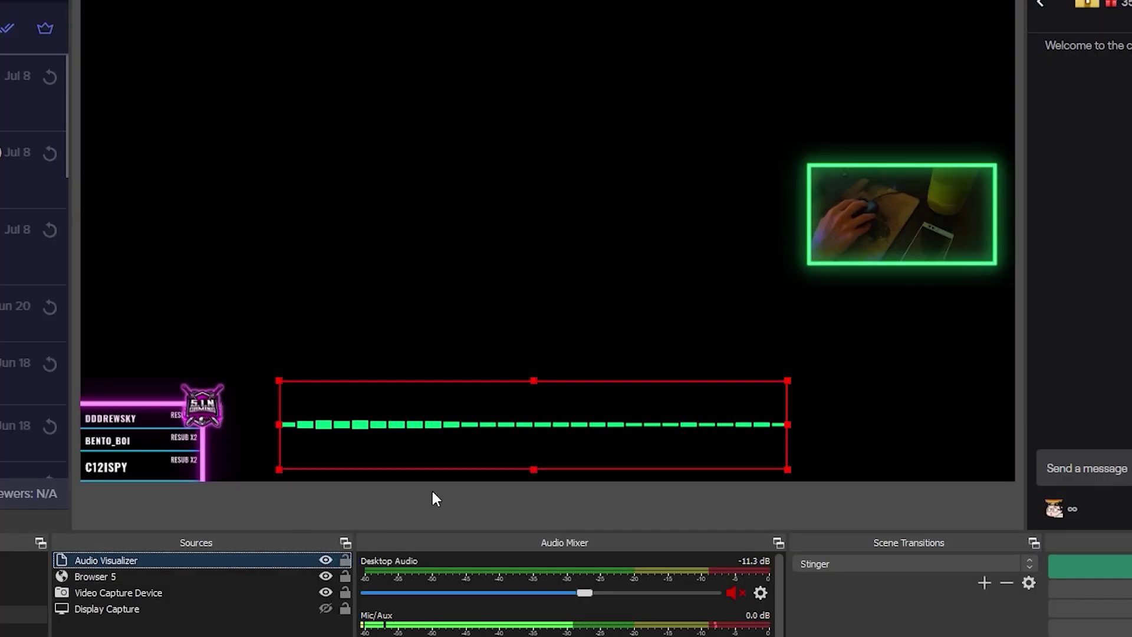
pyautogui.moveTo(787, 380)
pyautogui.mouseDown()
pyautogui.moveTo(402, 439)
pyautogui.moveTo(872, 260)
pyautogui.moveTo(901, 278)
pyautogui.mouseUp()
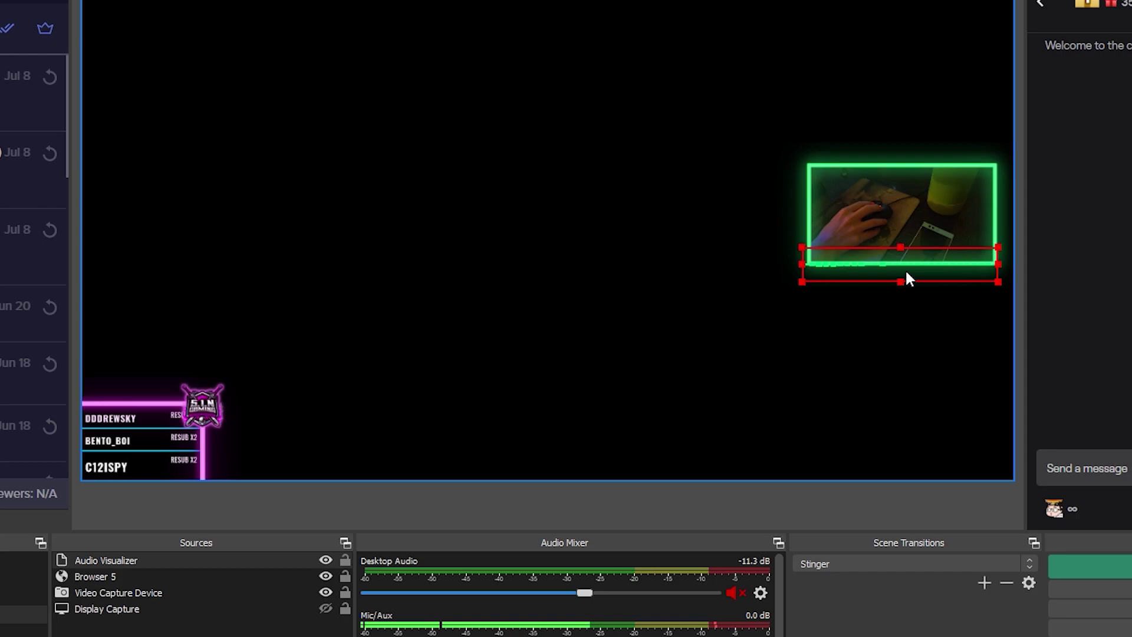
pyautogui.moveTo(905, 280)
pyautogui.mouseDown()
pyautogui.moveTo(561, 373)
pyautogui.moveTo(832, 336)
pyautogui.mouseUp()
pyautogui.moveTo(725, 354); pyautogui.dragTo(609, 434)
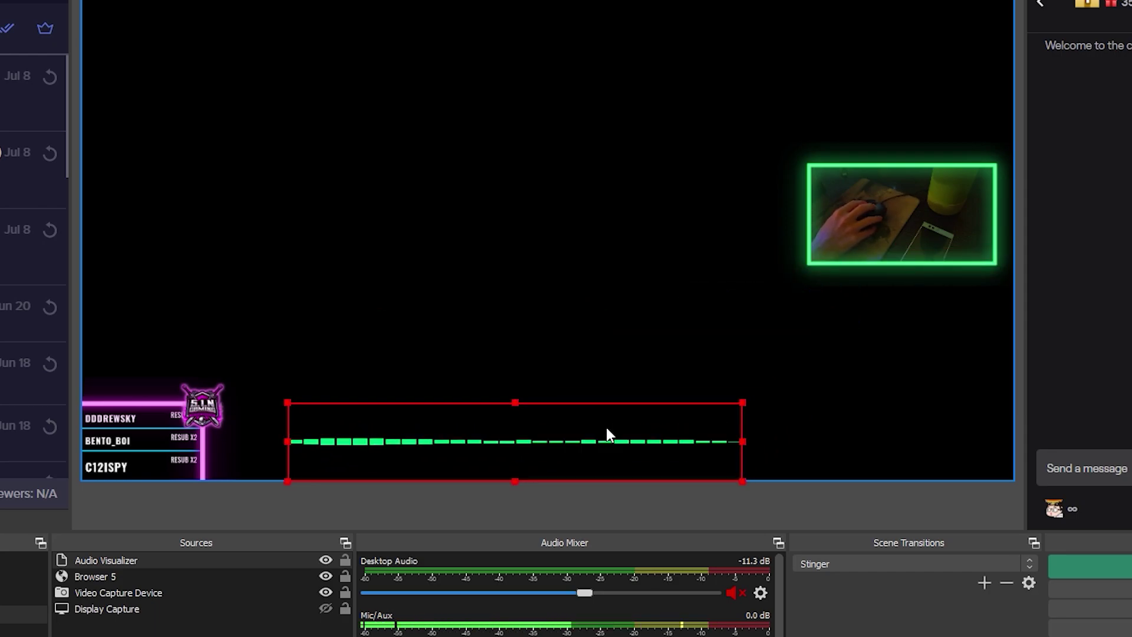